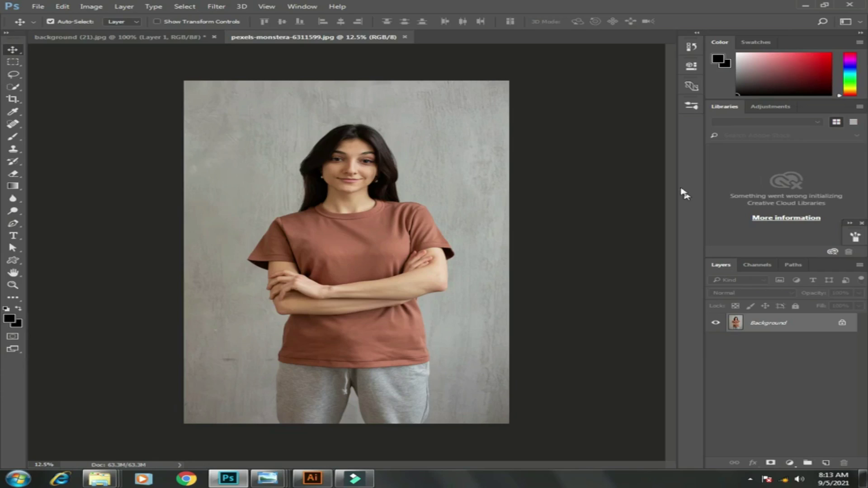
Step: Unlock the Background layer of the portrait and duplicate it
{"action": "left_click", "coordinate": [841, 323]}
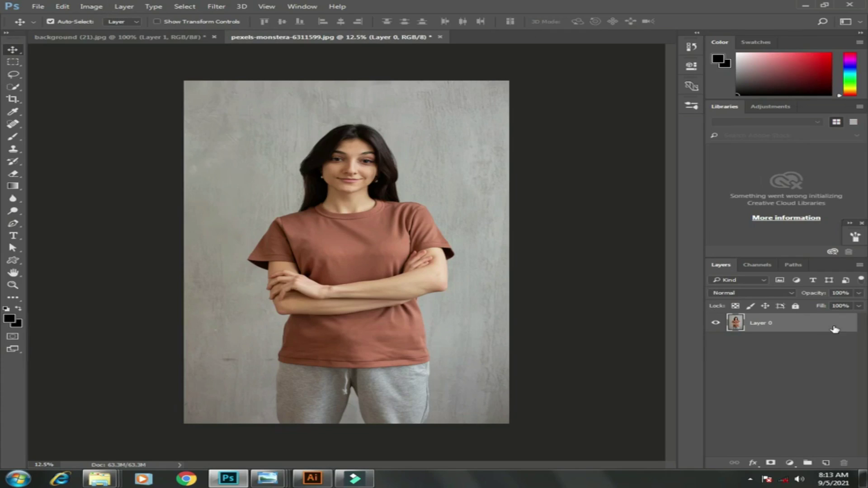
{"action": "key", "text": "ctrl+j"}
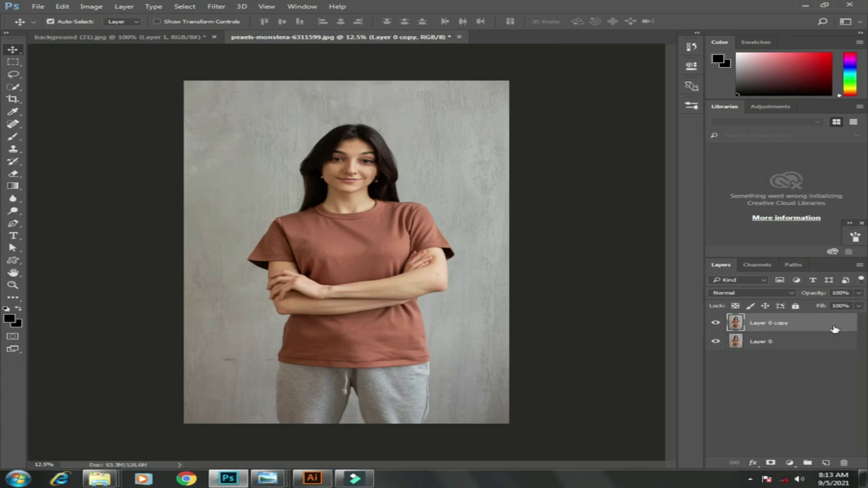
Step: Open Hue/Saturation for Layer 0 copy and sample the T-shirt with on-image adjustment to target the Reds range
{"action": "left_click", "coordinate": [92, 7]}
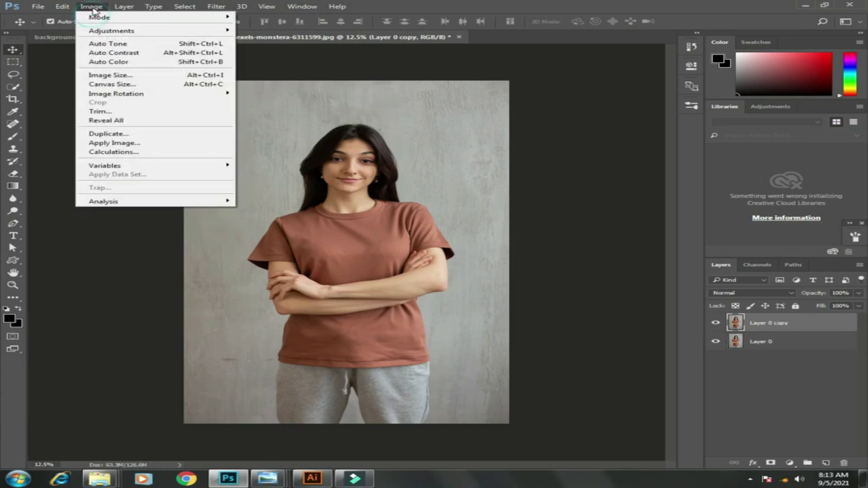
{"action": "mouse_move", "coordinate": [136, 30]}
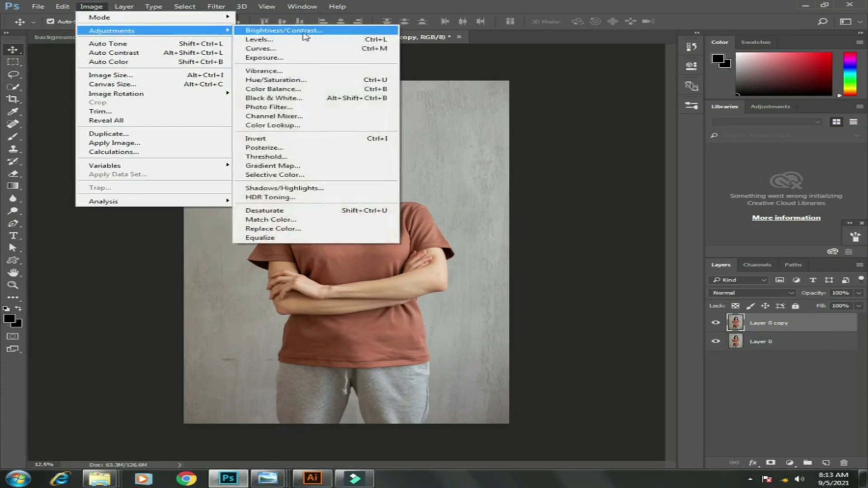
{"action": "left_click", "coordinate": [321, 81]}
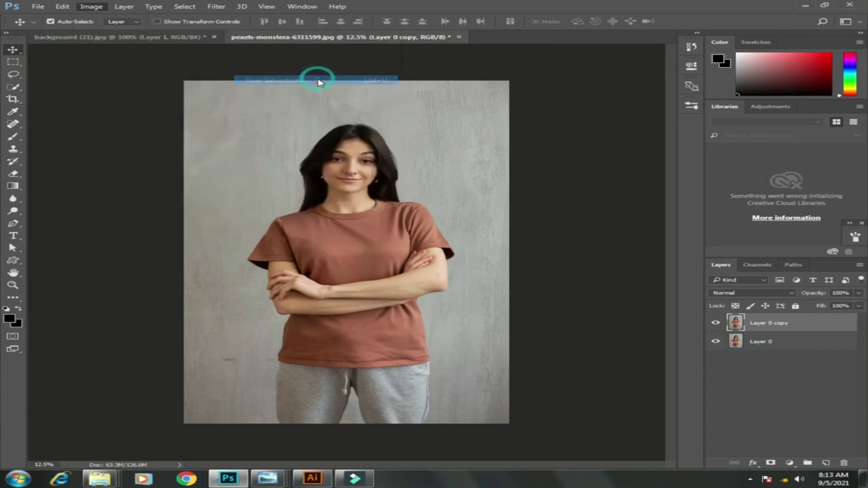
{"action": "left_click_drag", "start_coordinate": [435, 110], "coordinate": [708, 123]}
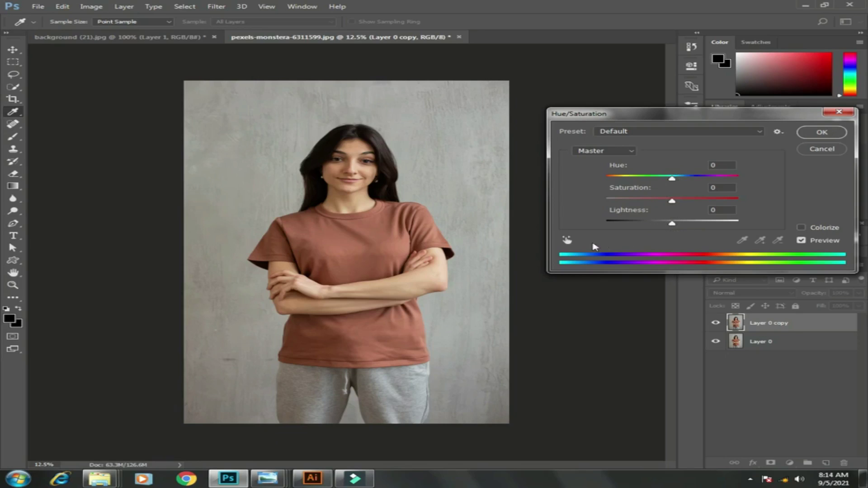
{"action": "left_click", "coordinate": [568, 240]}
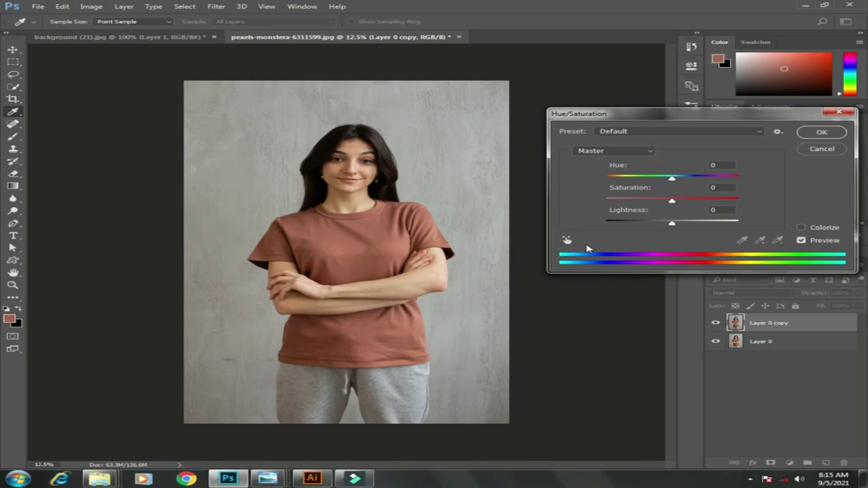
{"action": "left_click", "coordinate": [567, 240]}
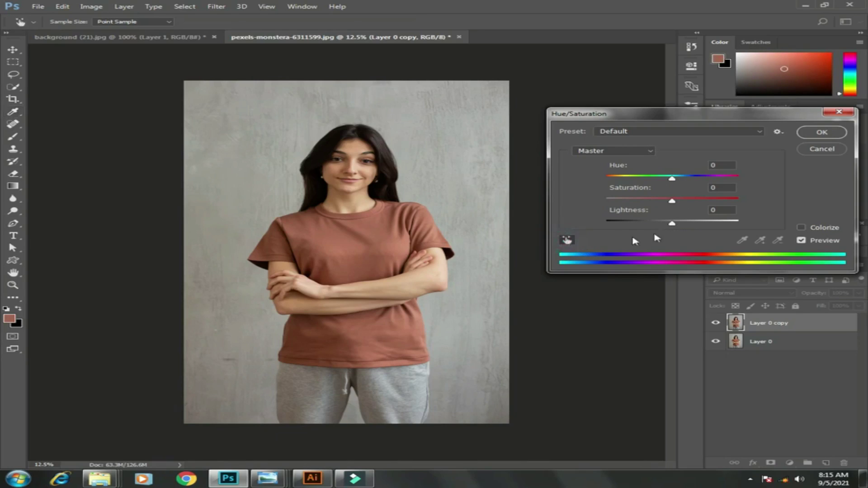
{"action": "left_click", "coordinate": [401, 220]}
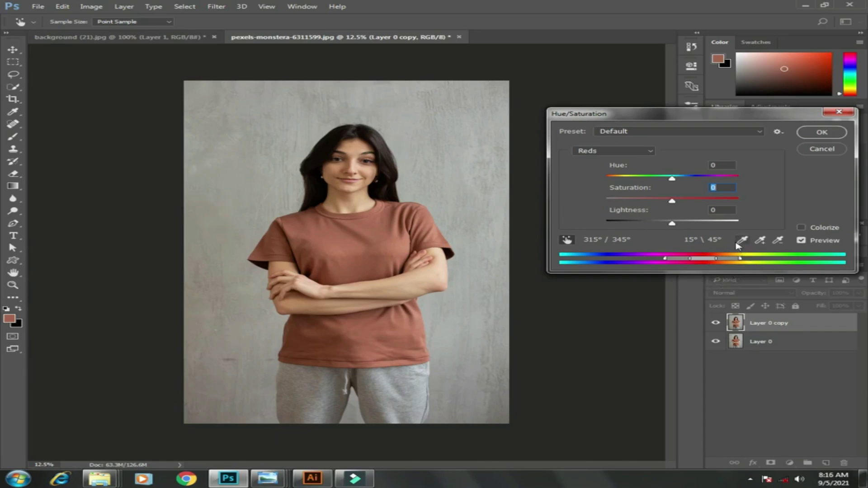
{"action": "left_click", "coordinate": [642, 151]}
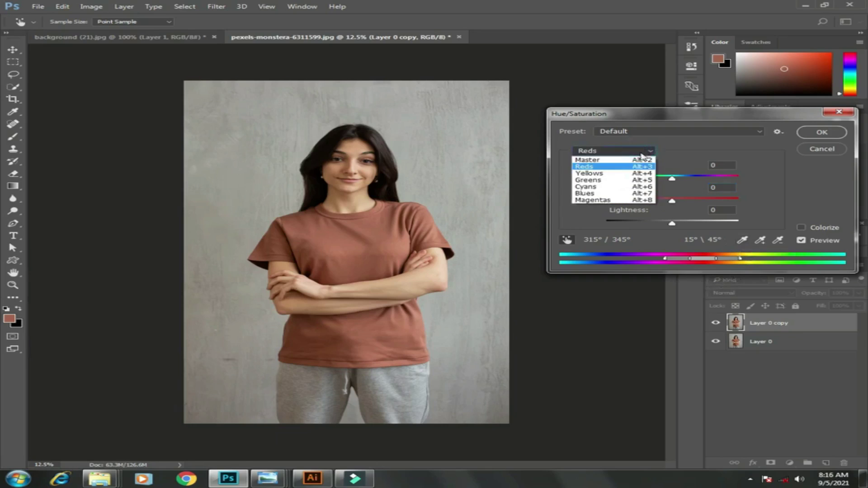
{"action": "left_click", "coordinate": [642, 151]}
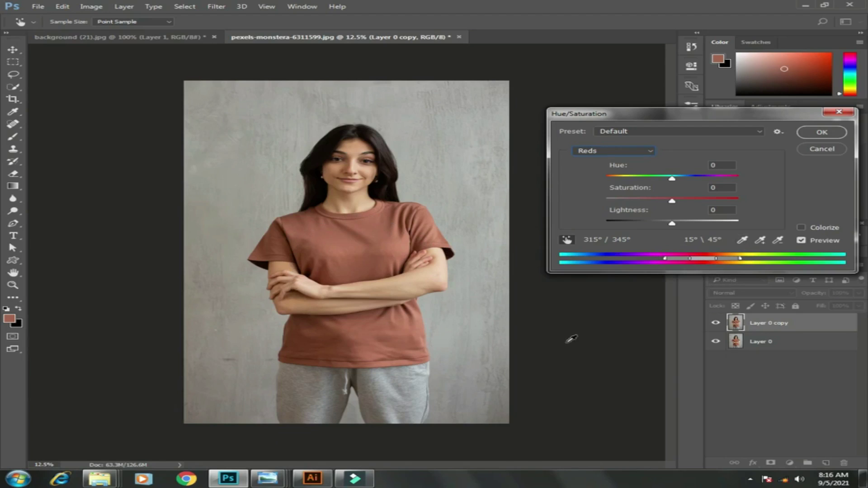
Step: Set the Master hue to +105 and apply the Hue/Saturation adjustment to Layer 0 copy
{"action": "left_click_drag", "start_coordinate": [672, 179], "coordinate": [682, 181]}
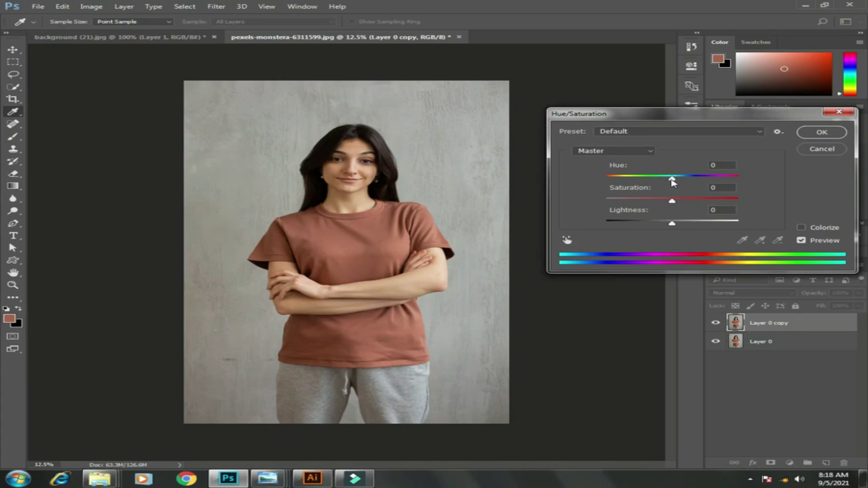
{"action": "left_click_drag", "start_coordinate": [674, 181], "coordinate": [714, 184]}
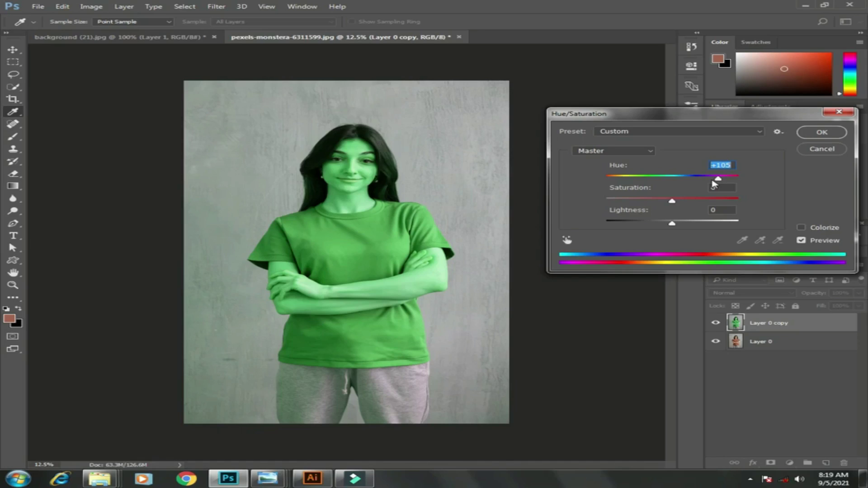
{"action": "left_click", "coordinate": [821, 132]}
{"action": "key", "text": "v"}
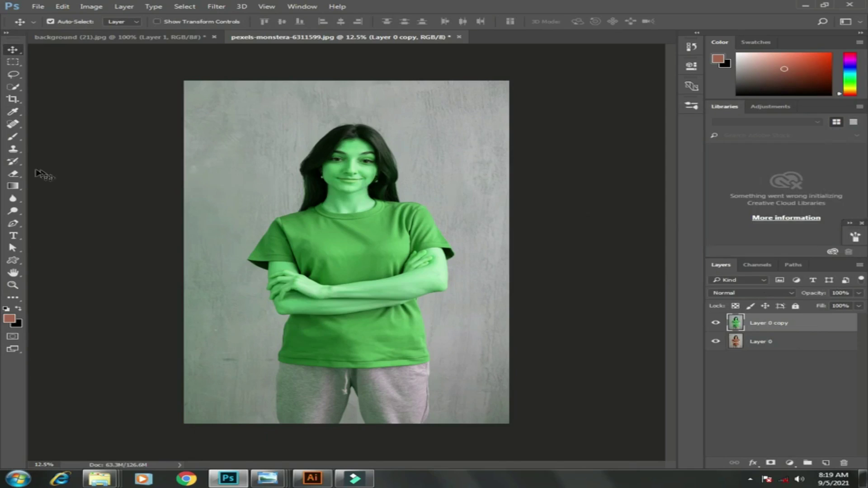
Step: Erase the green tint from the wall, hair, face and neck on Layer 0 copy with the Eraser at size 250
{"action": "left_click", "coordinate": [14, 175]}
{"action": "right_click", "coordinate": [15, 178]}
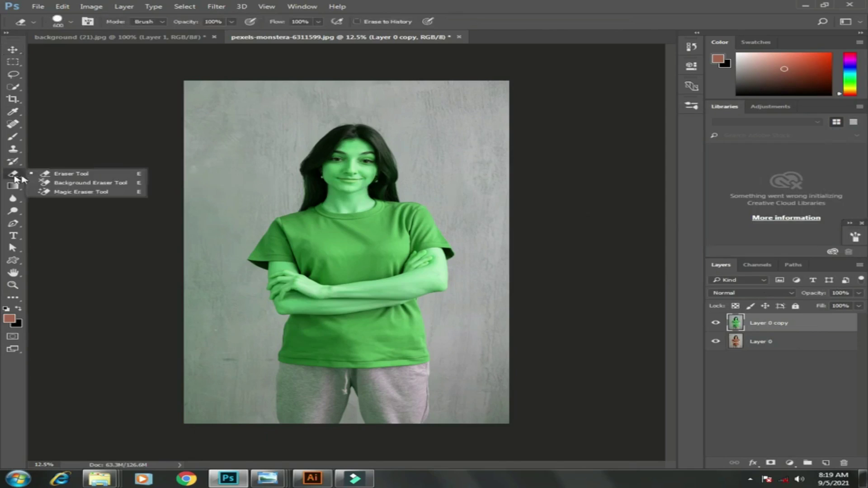
{"action": "left_click", "coordinate": [73, 174]}
{"action": "key", "text": "bracketleft"}
{"action": "key", "text": "bracketleft"}
{"action": "key", "text": "bracketleft"}
{"action": "key", "text": "bracketleft"}
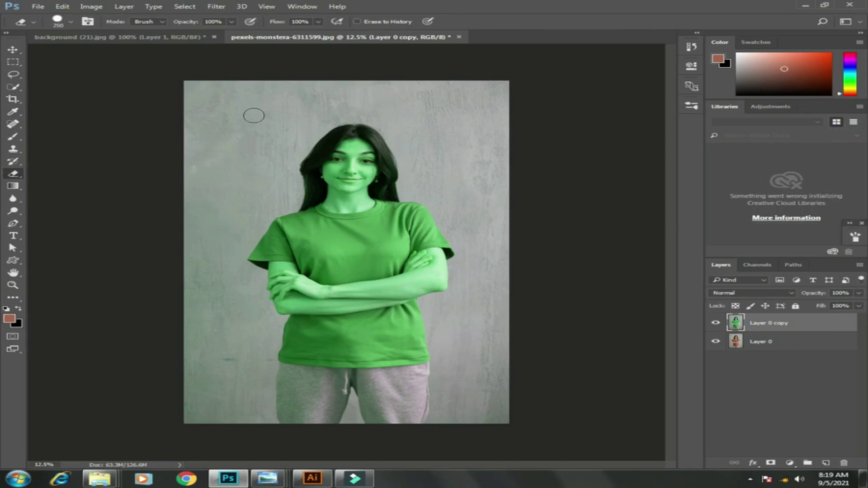
{"action": "left_click", "coordinate": [226, 143]}
{"action": "mouse_move", "coordinate": [335, 146]}
{"action": "left_mouse_down"}
{"action": "mouse_move", "coordinate": [319, 140]}
{"action": "mouse_move", "coordinate": [351, 154]}
{"action": "mouse_move", "coordinate": [325, 145]}
{"action": "mouse_move", "coordinate": [378, 135]}
{"action": "left_mouse_up"}
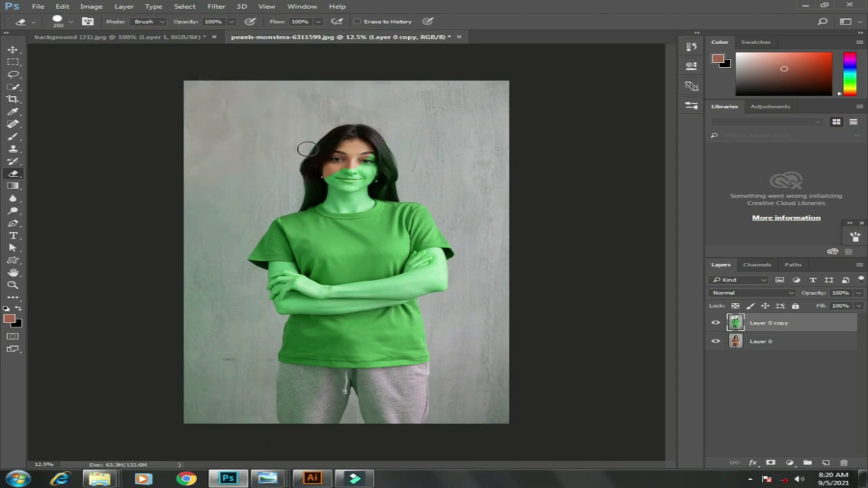
{"action": "mouse_move", "coordinate": [353, 168]}
{"action": "left_mouse_down"}
{"action": "mouse_move", "coordinate": [340, 184]}
{"action": "mouse_move", "coordinate": [333, 171]}
{"action": "mouse_move", "coordinate": [311, 193]}
{"action": "mouse_move", "coordinate": [294, 194]}
{"action": "left_mouse_up"}
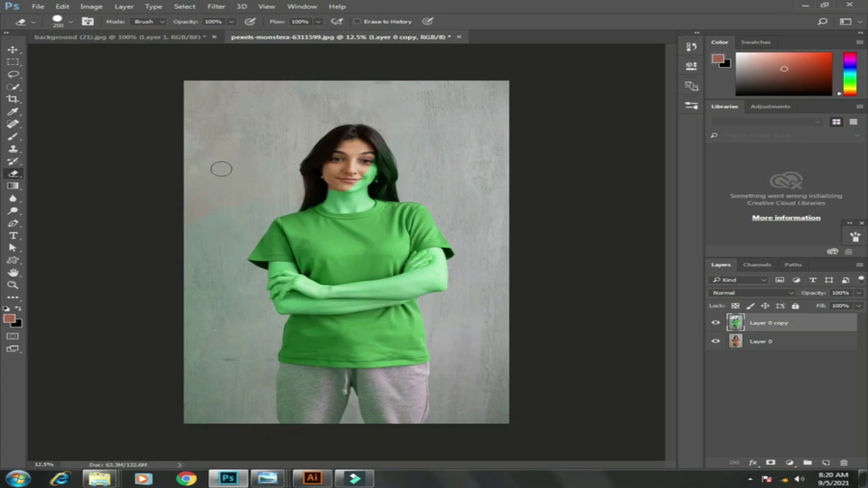
{"action": "mouse_move", "coordinate": [281, 203]}
{"action": "left_mouse_down"}
{"action": "mouse_move", "coordinate": [248, 219]}
{"action": "mouse_move", "coordinate": [182, 286]}
{"action": "mouse_move", "coordinate": [211, 200]}
{"action": "mouse_move", "coordinate": [249, 198]}
{"action": "mouse_move", "coordinate": [252, 207]}
{"action": "mouse_move", "coordinate": [200, 286]}
{"action": "mouse_move", "coordinate": [180, 387]}
{"action": "mouse_move", "coordinate": [194, 344]}
{"action": "mouse_move", "coordinate": [222, 376]}
{"action": "mouse_move", "coordinate": [387, 426]}
{"action": "mouse_move", "coordinate": [307, 410]}
{"action": "mouse_move", "coordinate": [251, 351]}
{"action": "mouse_move", "coordinate": [247, 281]}
{"action": "mouse_move", "coordinate": [268, 342]}
{"action": "left_mouse_up"}
{"action": "mouse_move", "coordinate": [370, 173]}
{"action": "left_mouse_down"}
{"action": "mouse_move", "coordinate": [387, 189]}
{"action": "mouse_move", "coordinate": [360, 183]}
{"action": "mouse_move", "coordinate": [365, 199]}
{"action": "mouse_move", "coordinate": [333, 204]}
{"action": "left_mouse_up"}
Step: Erase the remaining green tint from the skin along the T-shirt's neckline with a smaller Eraser
{"action": "left_click", "coordinate": [12, 285]}
{"action": "left_click", "coordinate": [246, 256]}
{"action": "left_click", "coordinate": [246, 256]}
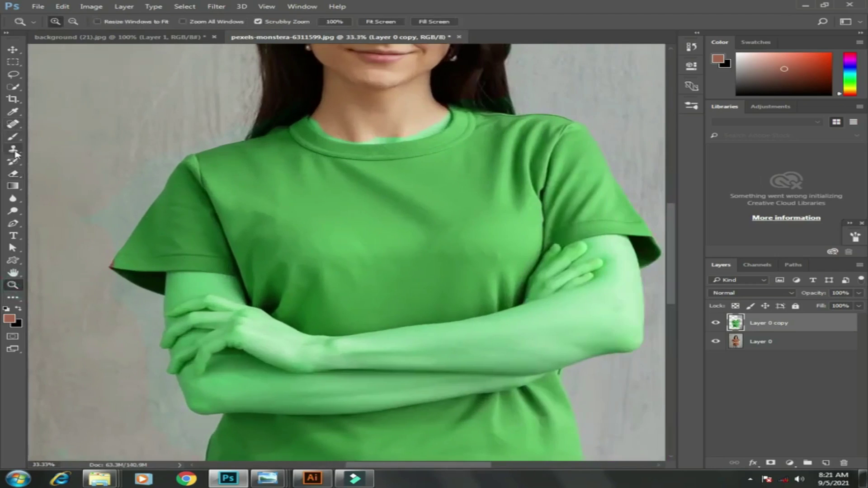
{"action": "left_click", "coordinate": [12, 174]}
{"action": "left_click", "coordinate": [65, 178]}
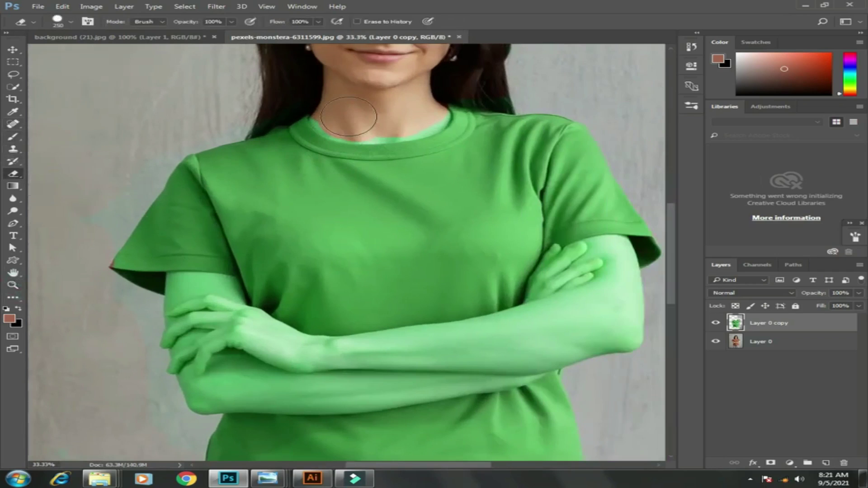
{"action": "key", "text": "bracketright"}
{"action": "key", "text": "bracketleft"}
{"action": "key", "text": "bracketleft"}
{"action": "key", "text": "bracketleft"}
{"action": "key", "text": "bracketleft"}
{"action": "key", "text": "bracketleft"}
{"action": "key", "text": "bracketleft"}
{"action": "key", "text": "bracketleft"}
{"action": "left_click", "coordinate": [320, 119]}
{"action": "mouse_move", "coordinate": [350, 134]}
{"action": "left_mouse_down"}
{"action": "mouse_move", "coordinate": [427, 131]}
{"action": "mouse_move", "coordinate": [448, 123]}
{"action": "left_mouse_up"}
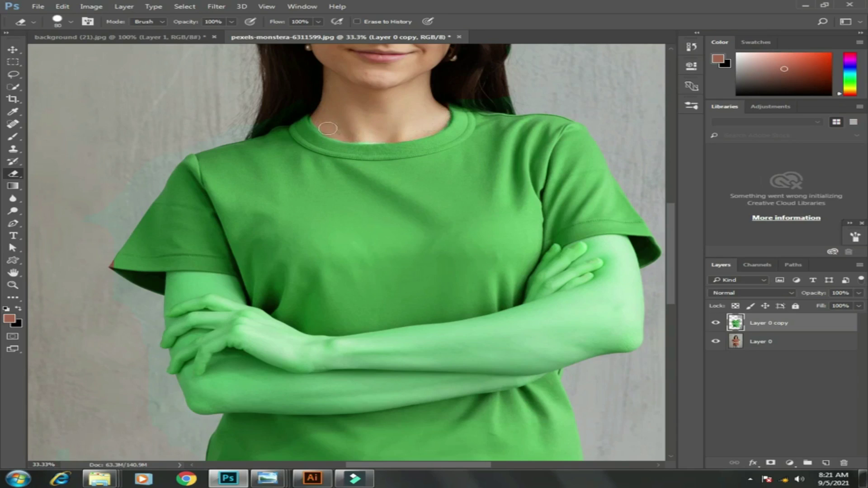
Step: Erase the green tint from the arms, hands and trousers, leaving only the T-shirt recolored
{"action": "mouse_move", "coordinate": [570, 319]}
{"action": "left_mouse_down"}
{"action": "mouse_move", "coordinate": [553, 340]}
{"action": "mouse_move", "coordinate": [307, 363]}
{"action": "mouse_move", "coordinate": [373, 354]}
{"action": "mouse_move", "coordinate": [374, 341]}
{"action": "mouse_move", "coordinate": [537, 335]}
{"action": "mouse_move", "coordinate": [603, 295]}
{"action": "mouse_move", "coordinate": [582, 277]}
{"action": "mouse_move", "coordinate": [598, 261]}
{"action": "mouse_move", "coordinate": [568, 254]}
{"action": "mouse_move", "coordinate": [613, 241]}
{"action": "mouse_move", "coordinate": [629, 258]}
{"action": "mouse_move", "coordinate": [642, 338]}
{"action": "mouse_move", "coordinate": [623, 323]}
{"action": "mouse_move", "coordinate": [616, 264]}
{"action": "mouse_move", "coordinate": [615, 288]}
{"action": "mouse_move", "coordinate": [636, 281]}
{"action": "mouse_move", "coordinate": [546, 315]}
{"action": "mouse_move", "coordinate": [538, 289]}
{"action": "mouse_move", "coordinate": [557, 257]}
{"action": "mouse_move", "coordinate": [561, 282]}
{"action": "mouse_move", "coordinate": [552, 276]}
{"action": "mouse_move", "coordinate": [558, 252]}
{"action": "mouse_move", "coordinate": [538, 282]}
{"action": "mouse_move", "coordinate": [532, 323]}
{"action": "mouse_move", "coordinate": [569, 330]}
{"action": "mouse_move", "coordinate": [571, 342]}
{"action": "mouse_move", "coordinate": [307, 375]}
{"action": "mouse_move", "coordinate": [271, 356]}
{"action": "mouse_move", "coordinate": [235, 315]}
{"action": "mouse_move", "coordinate": [229, 282]}
{"action": "mouse_move", "coordinate": [174, 278]}
{"action": "mouse_move", "coordinate": [226, 280]}
{"action": "mouse_move", "coordinate": [198, 328]}
{"action": "mouse_move", "coordinate": [171, 328]}
{"action": "mouse_move", "coordinate": [181, 291]}
{"action": "mouse_move", "coordinate": [179, 353]}
{"action": "mouse_move", "coordinate": [169, 369]}
{"action": "mouse_move", "coordinate": [200, 411]}
{"action": "mouse_move", "coordinate": [322, 375]}
{"action": "mouse_move", "coordinate": [216, 338]}
{"action": "mouse_move", "coordinate": [264, 355]}
{"action": "mouse_move", "coordinate": [236, 313]}
{"action": "mouse_move", "coordinate": [316, 349]}
{"action": "mouse_move", "coordinate": [259, 334]}
{"action": "mouse_move", "coordinate": [329, 347]}
{"action": "mouse_move", "coordinate": [255, 314]}
{"action": "mouse_move", "coordinate": [263, 331]}
{"action": "mouse_move", "coordinate": [339, 344]}
{"action": "mouse_move", "coordinate": [524, 322]}
{"action": "mouse_move", "coordinate": [520, 313]}
{"action": "mouse_move", "coordinate": [299, 341]}
{"action": "mouse_move", "coordinate": [287, 398]}
{"action": "mouse_move", "coordinate": [568, 359]}
{"action": "mouse_move", "coordinate": [348, 403]}
{"action": "mouse_move", "coordinate": [226, 402]}
{"action": "left_mouse_up"}
{"action": "scroll", "coordinate": [459, 239], "scroll_direction": "down", "scroll_amount": 5}
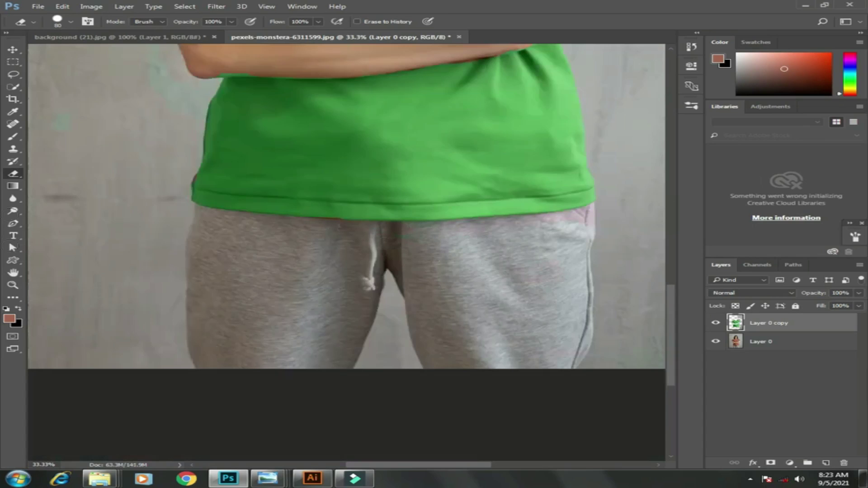
{"action": "key", "text": "z"}
{"action": "key", "text": "ctrl+minus"}
{"action": "key", "text": "ctrl+minus"}
{"action": "key", "text": "ctrl+minus"}
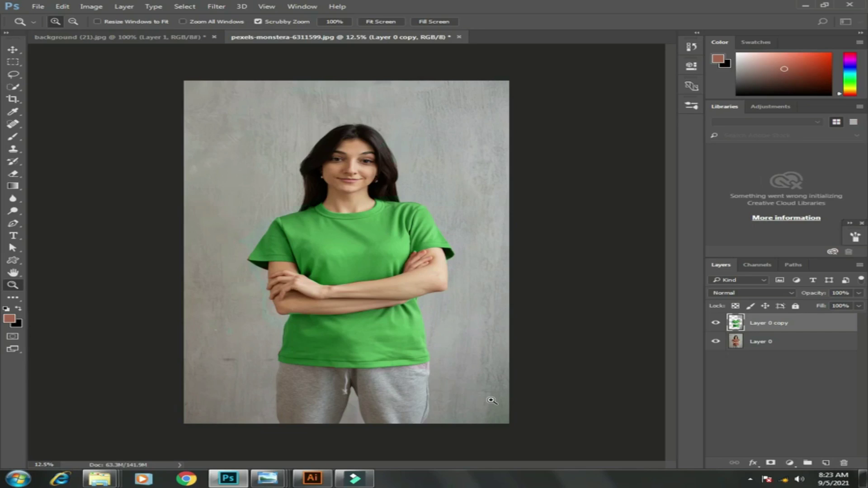
Step: Delete the recolored Layer 0 copy layer
{"action": "left_click", "coordinate": [780, 325]}
{"action": "left_click_drag", "start_coordinate": [780, 325], "coordinate": [844, 462]}
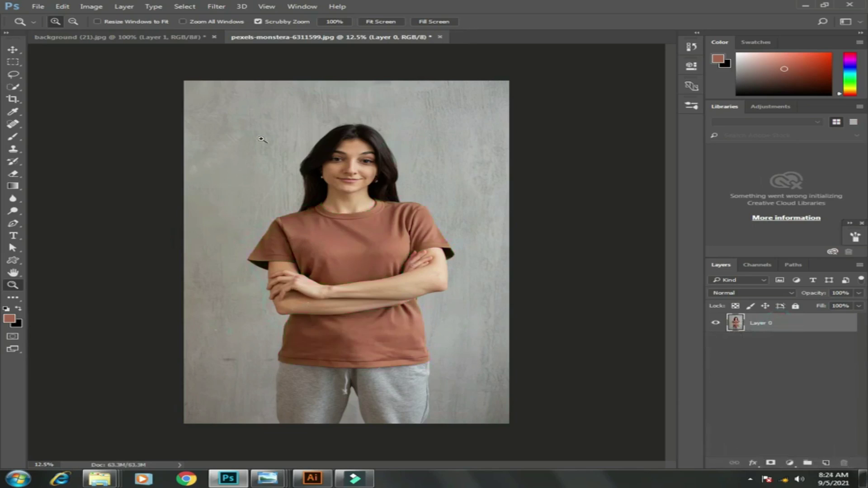
Step: Select the whole T-shirt, both sleeves and the part below the arms included, with the Quick Selection tool
{"action": "left_click", "coordinate": [13, 89]}
{"action": "left_click", "coordinate": [59, 87]}
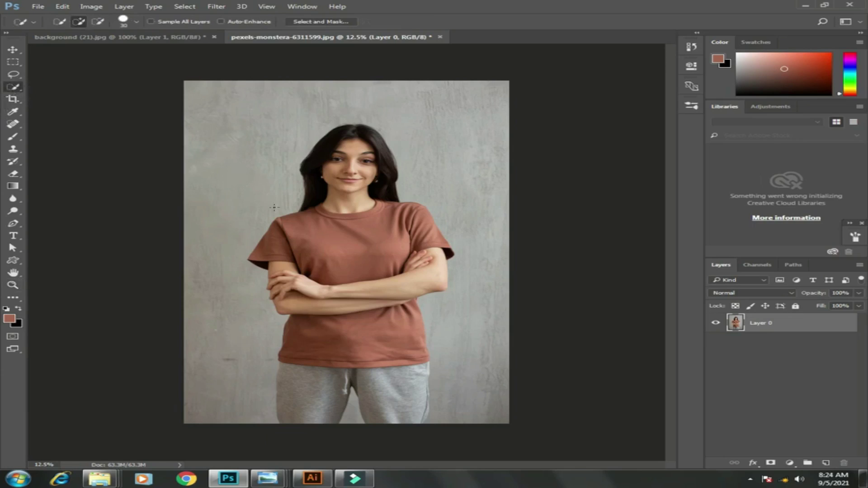
{"action": "left_click_drag", "start_coordinate": [312, 234], "coordinate": [354, 257]}
{"action": "left_click_drag", "start_coordinate": [285, 233], "coordinate": [268, 246]}
{"action": "mouse_move", "coordinate": [394, 217]}
{"action": "left_mouse_down"}
{"action": "mouse_move", "coordinate": [405, 212]}
{"action": "mouse_move", "coordinate": [427, 233]}
{"action": "left_mouse_up"}
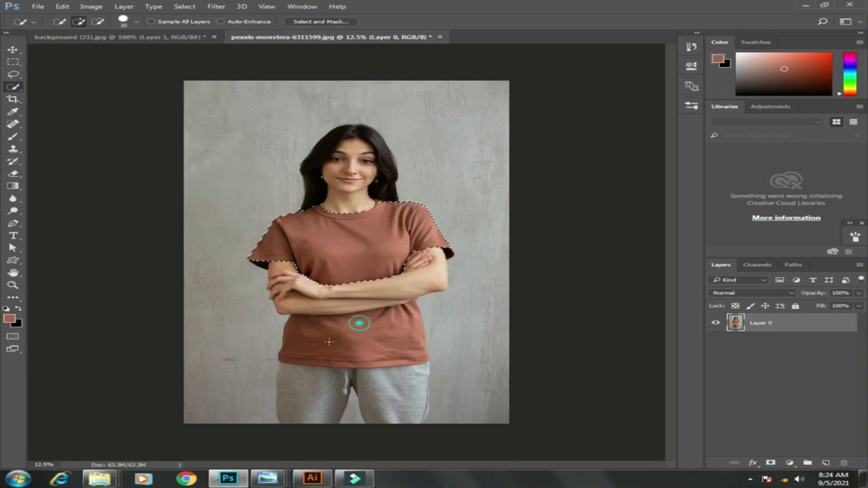
{"action": "left_click", "coordinate": [355, 319]}
{"action": "left_click", "coordinate": [405, 320]}
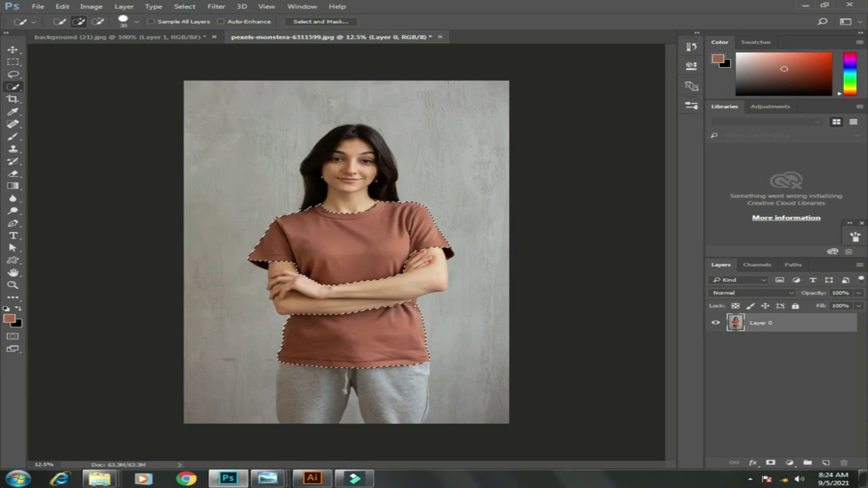
{"action": "left_click", "coordinate": [438, 244]}
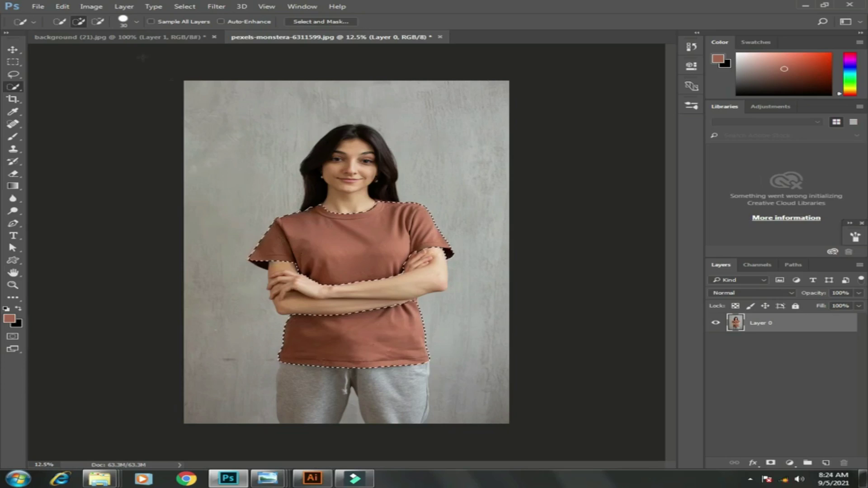
Step: Recolor the selected T-shirt green with Hue/Saturation, sampling the fabric to target Reds and setting their hue to +110
{"action": "left_click", "coordinate": [82, 7]}
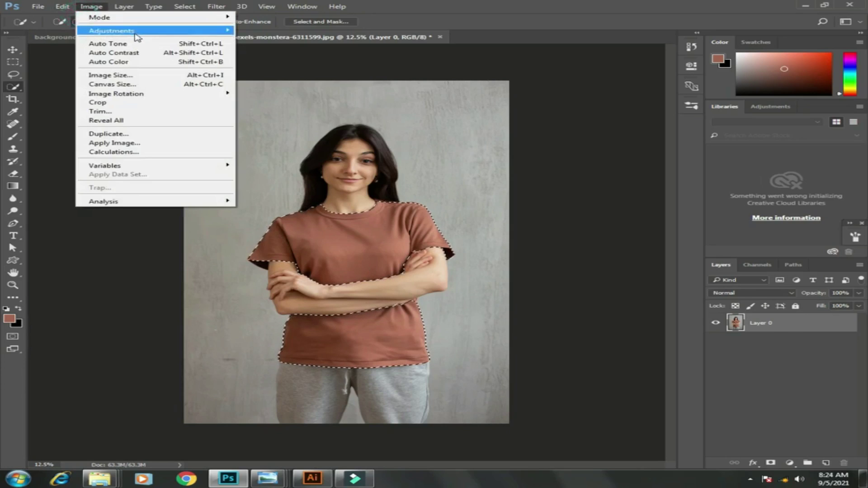
{"action": "mouse_move", "coordinate": [136, 33]}
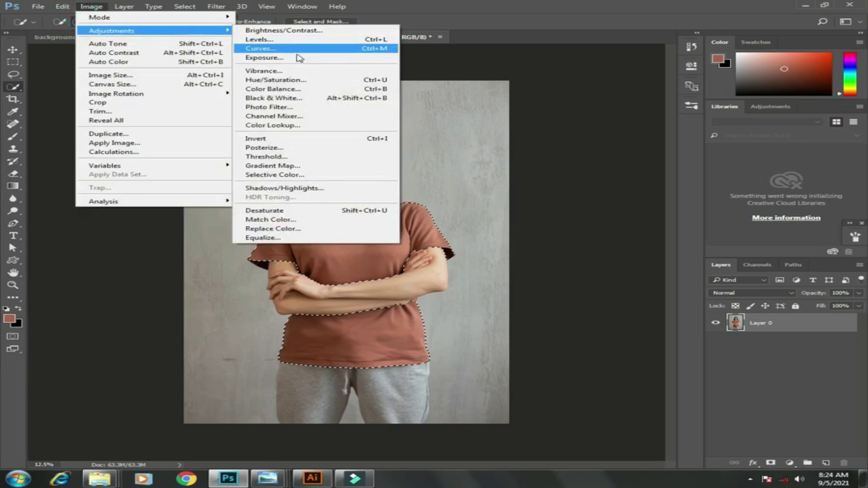
{"action": "left_click", "coordinate": [308, 81]}
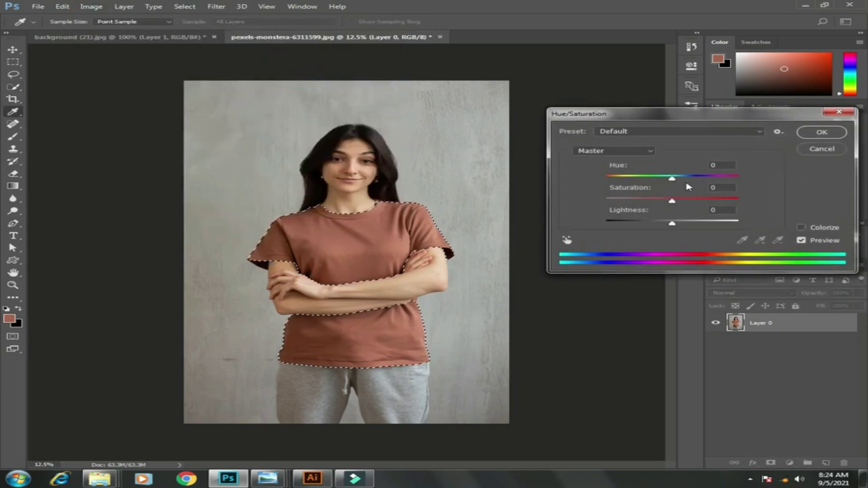
{"action": "left_click", "coordinate": [568, 241]}
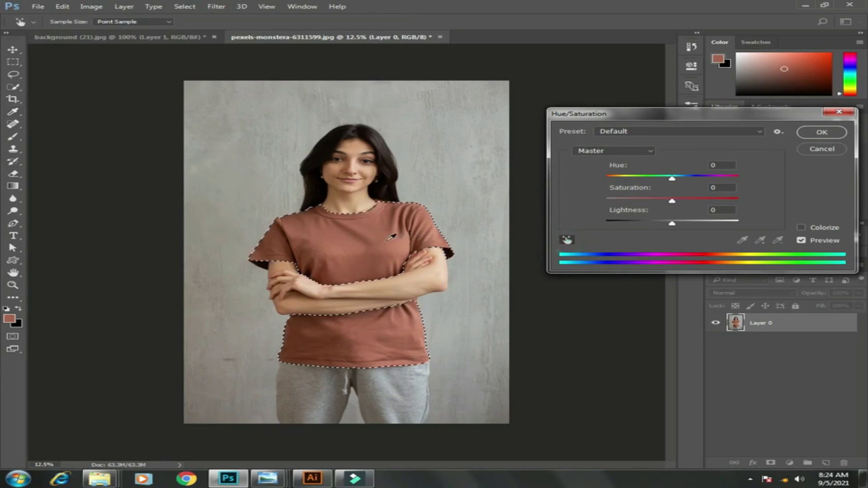
{"action": "left_click", "coordinate": [361, 226]}
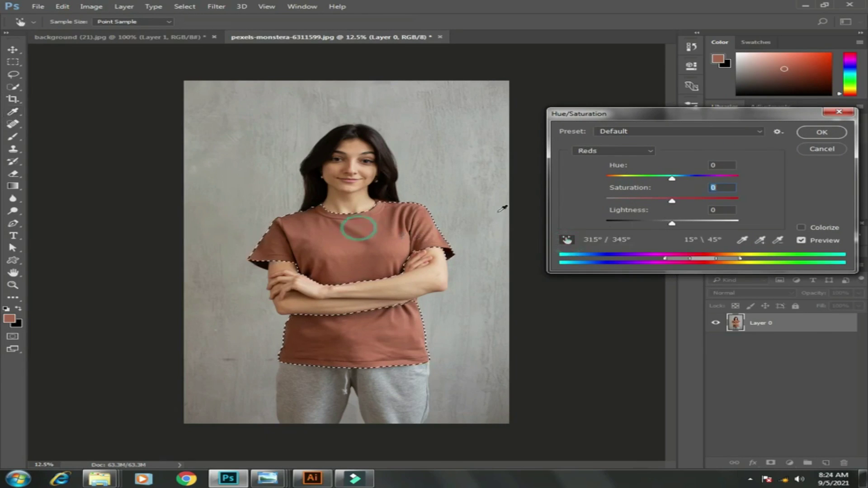
{"action": "left_click_drag", "start_coordinate": [674, 179], "coordinate": [719, 181]}
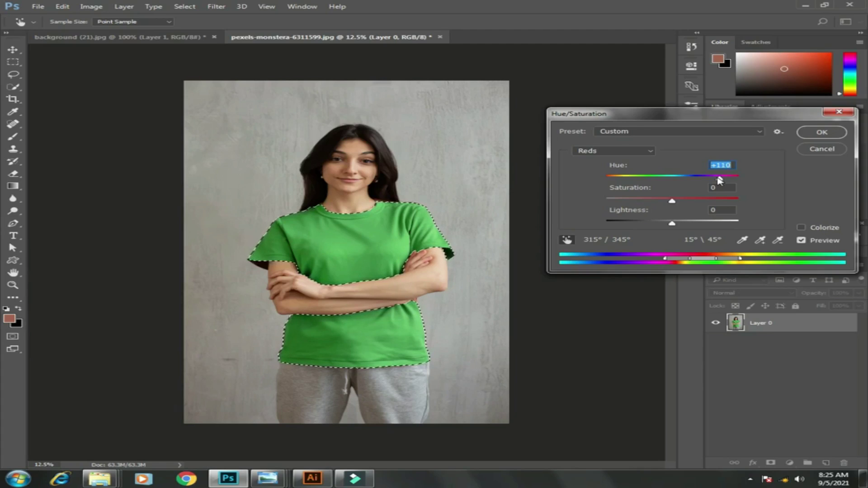
{"action": "left_click", "coordinate": [820, 134]}
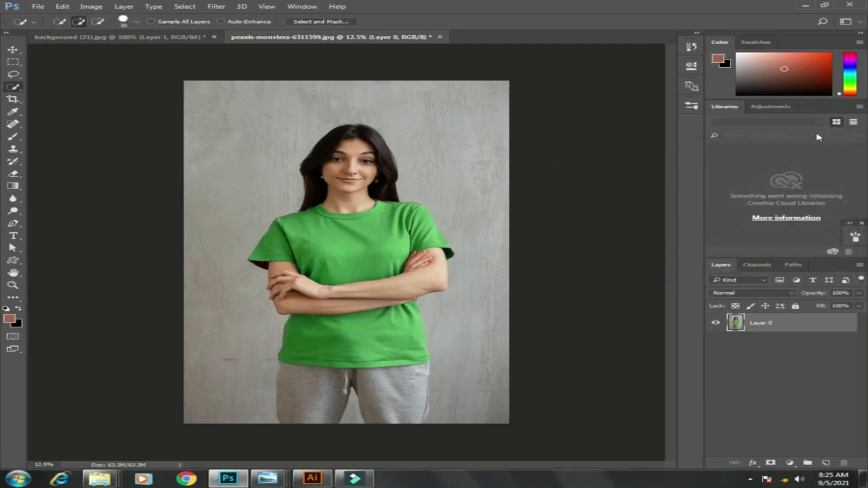